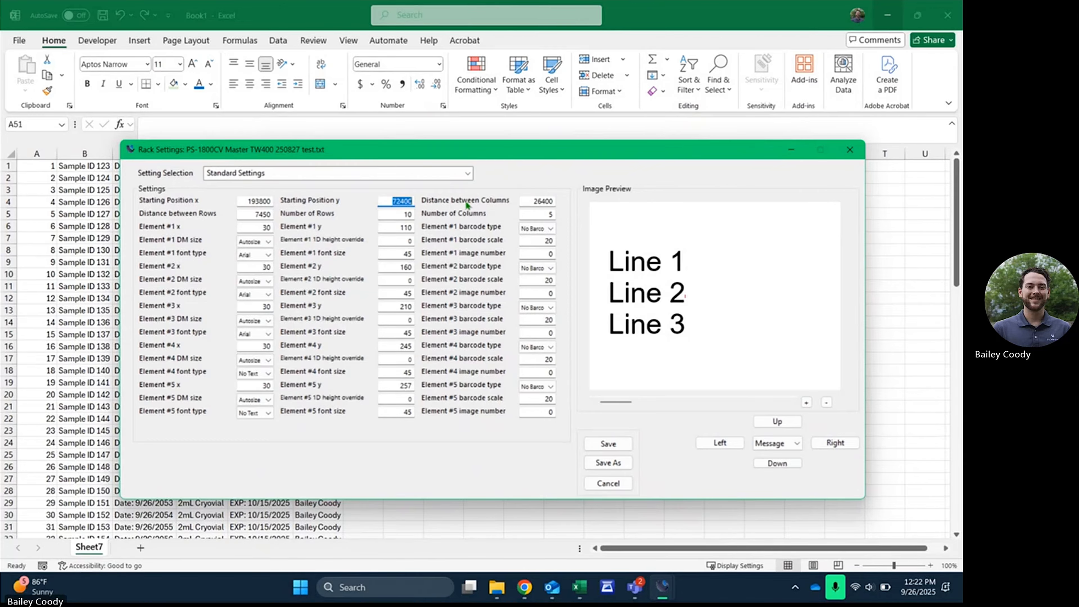
Examine the distance between columns and distance between rows settings for the rack.
{"action": "left_click", "coordinate": [522, 204]}
{"action": "left_click", "coordinate": [245, 215]}
{"action": "left_click", "coordinate": [537, 201]}
{"action": "double_click", "coordinate": [258, 214]}
{"action": "key", "text": "Tab"}
{"action": "key", "text": "Tab"}
Try nudging the whole message up, left, right and down in the image preview.
{"action": "left_click", "coordinate": [787, 450]}
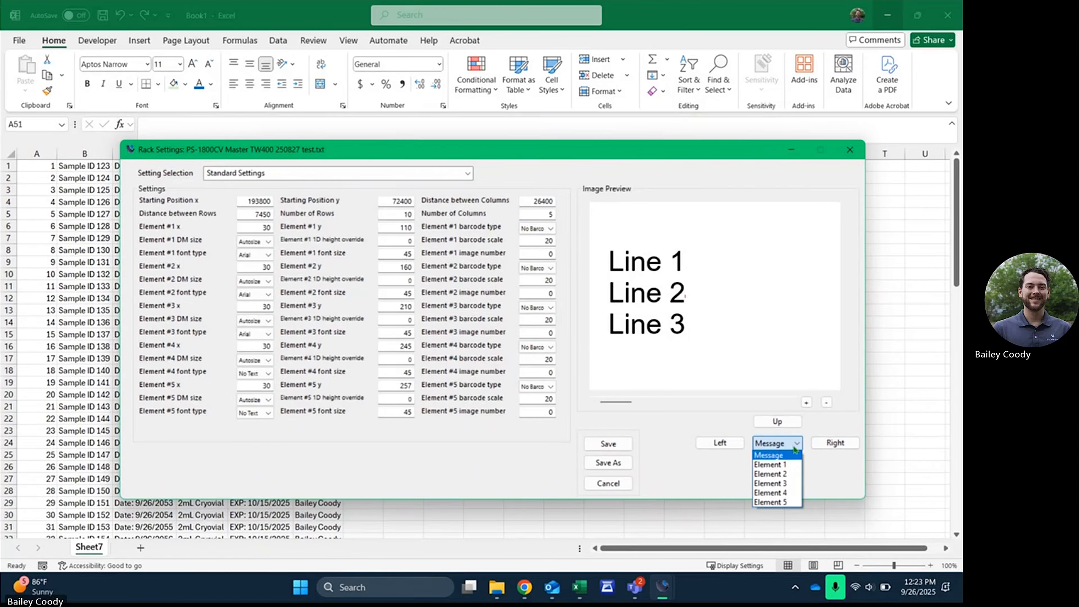
{"action": "left_click", "coordinate": [784, 455]}
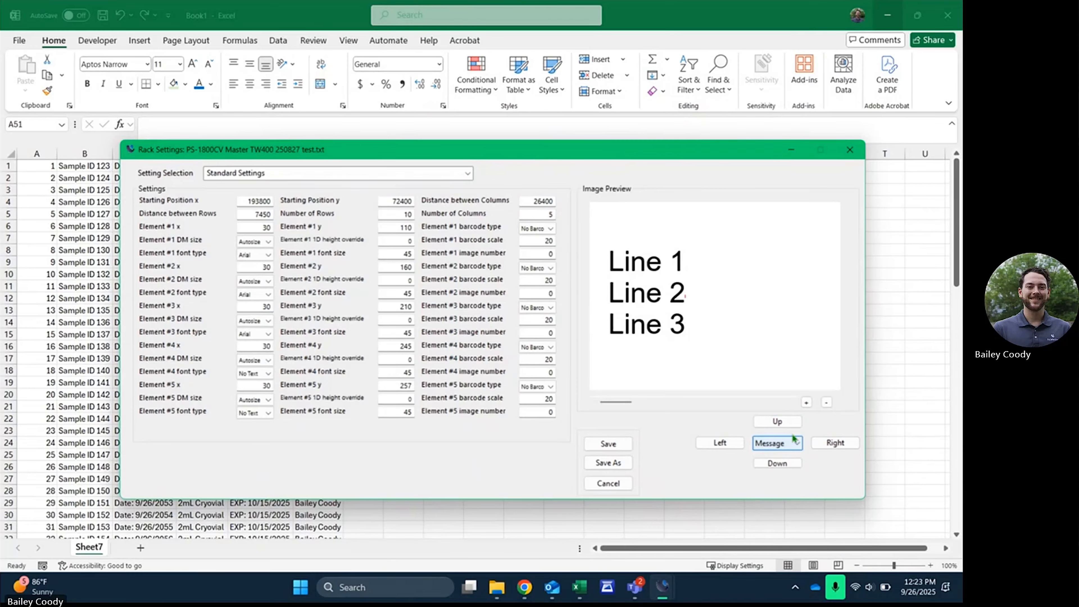
{"action": "left_click", "coordinate": [780, 423]}
{"action": "left_click", "coordinate": [720, 443]}
{"action": "left_click", "coordinate": [836, 443]}
{"action": "left_click", "coordinate": [780, 464]}
{"action": "left_click", "coordinate": [780, 463]}
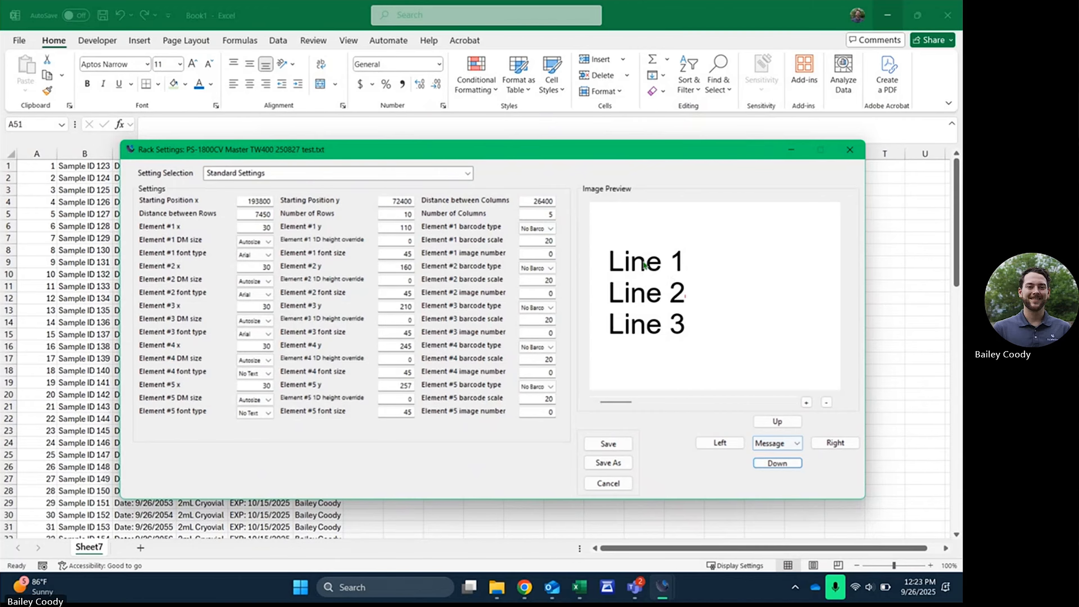
Choose Element 1 as the item to move and nudge it left to an x position of -30.
{"action": "left_click", "coordinate": [790, 445]}
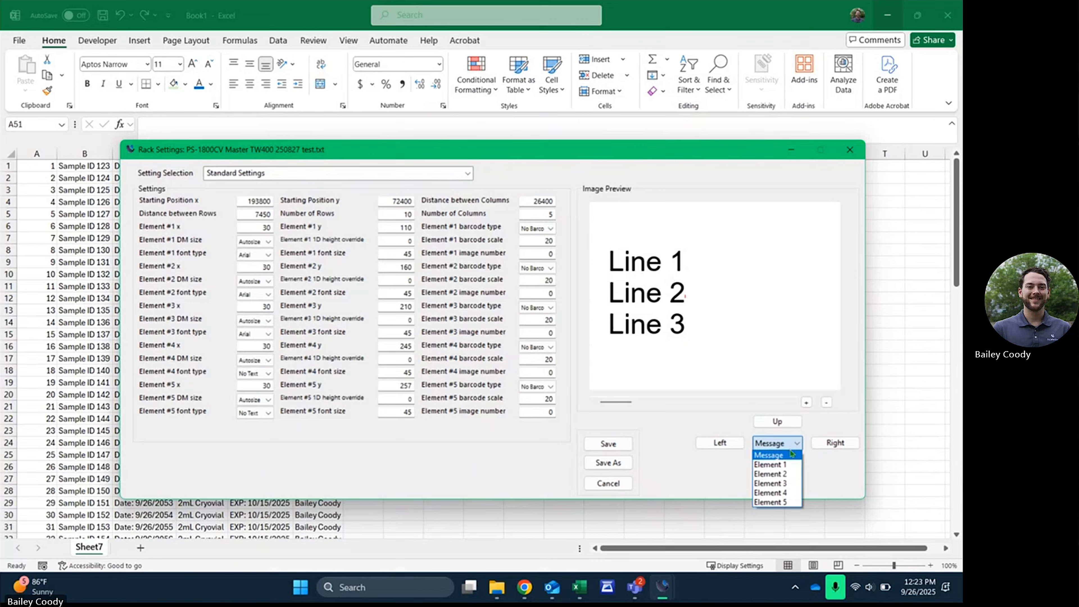
{"action": "left_click", "coordinate": [785, 465]}
{"action": "left_click", "coordinate": [786, 443]}
{"action": "left_click", "coordinate": [771, 464]}
{"action": "left_click", "coordinate": [730, 444]}
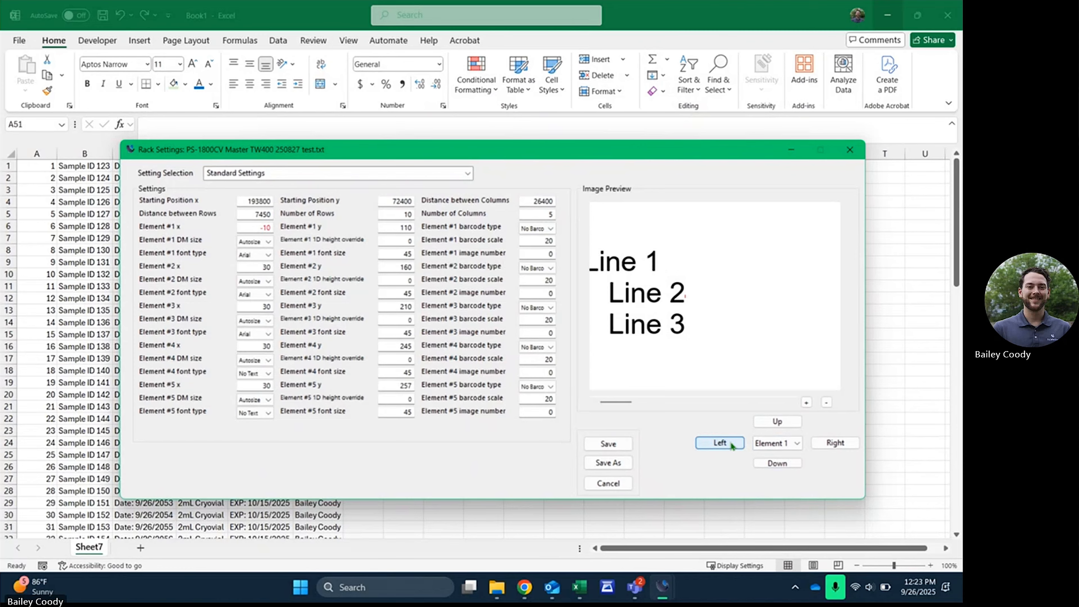
{"action": "left_click", "coordinate": [732, 445]}
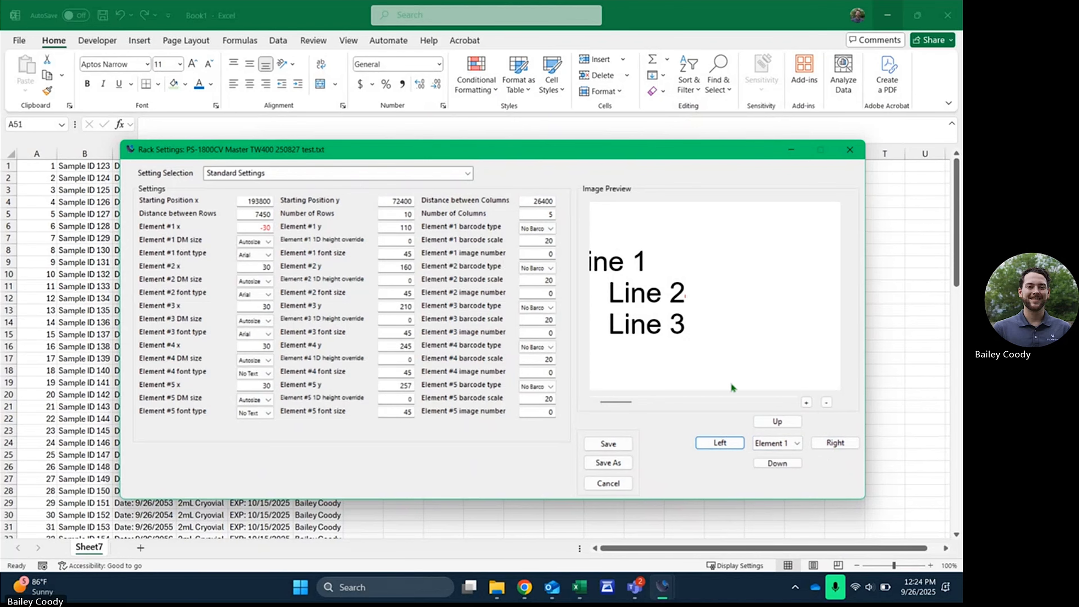
Nudge Element 1 back to the right to an x position of 30.
{"action": "left_click", "coordinate": [820, 442]}
{"action": "left_click", "coordinate": [823, 444]}
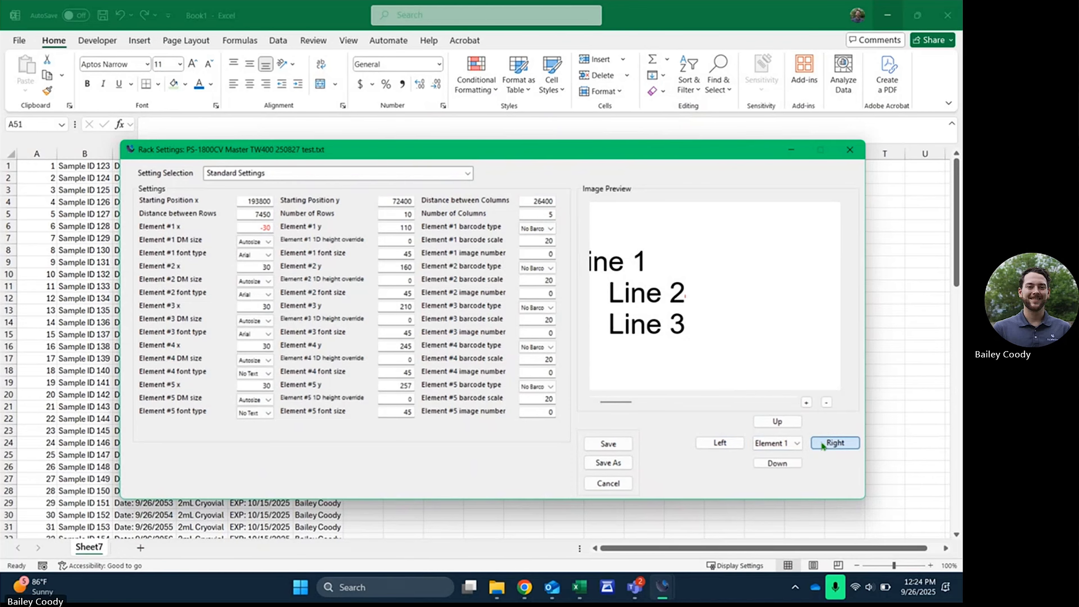
{"action": "left_click", "coordinate": [823, 446]}
{"action": "left_click", "coordinate": [823, 445]}
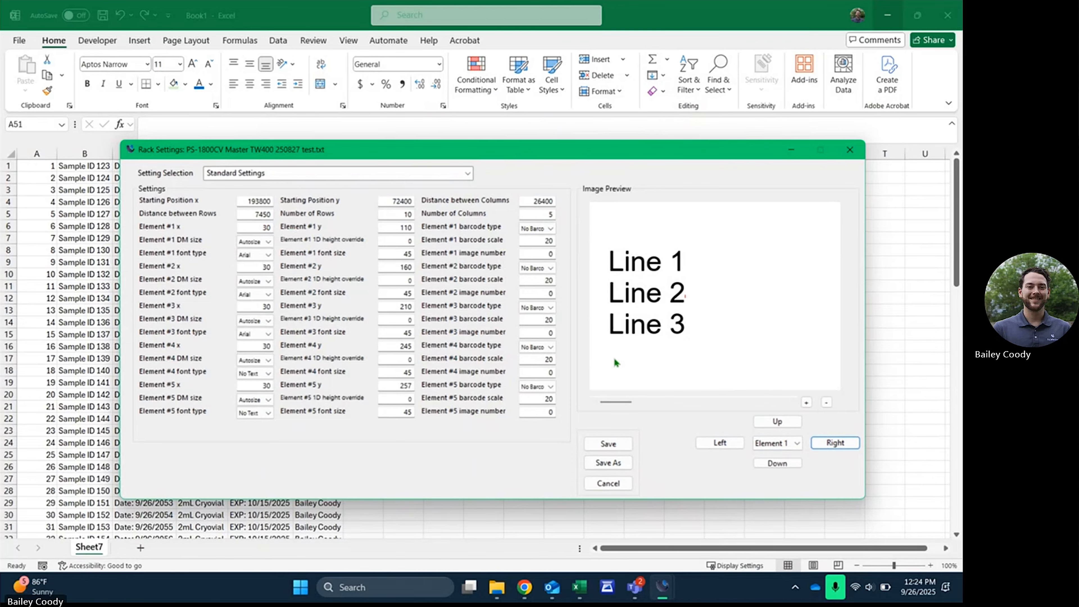
With Element 1 chosen, nudge it left to x -30 again and return it to x 30.
{"action": "left_click", "coordinate": [806, 402]}
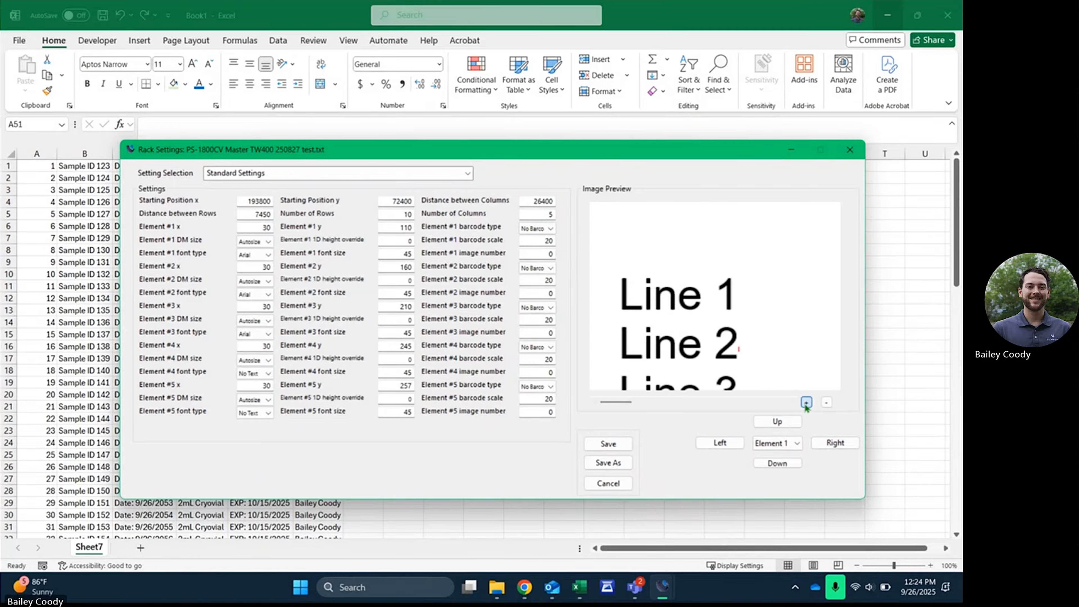
{"action": "left_click", "coordinate": [827, 402]}
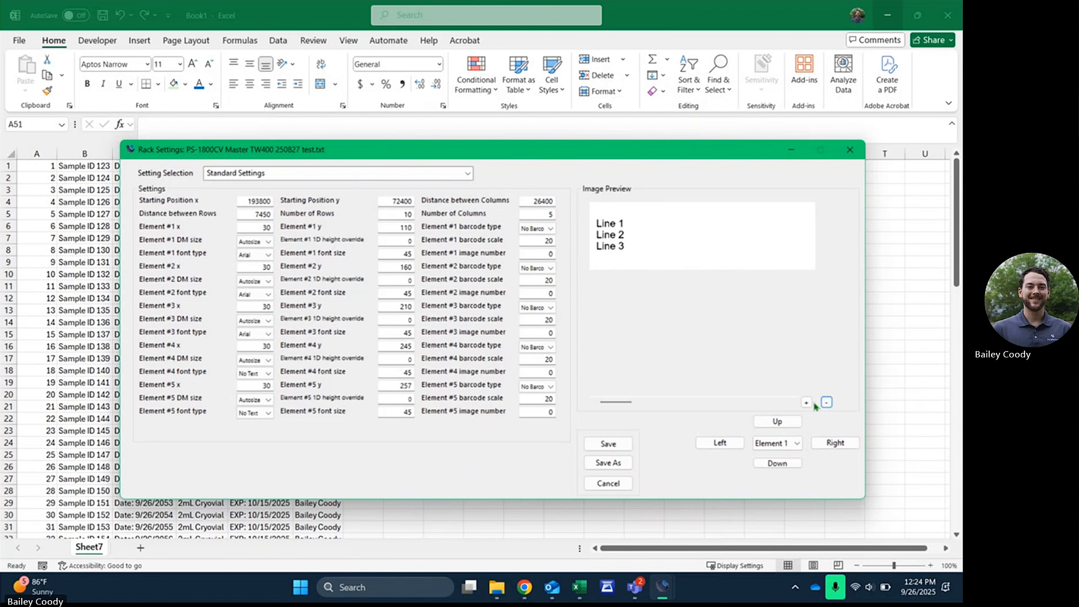
{"action": "left_click", "coordinate": [806, 403]}
{"action": "left_click", "coordinate": [798, 444]}
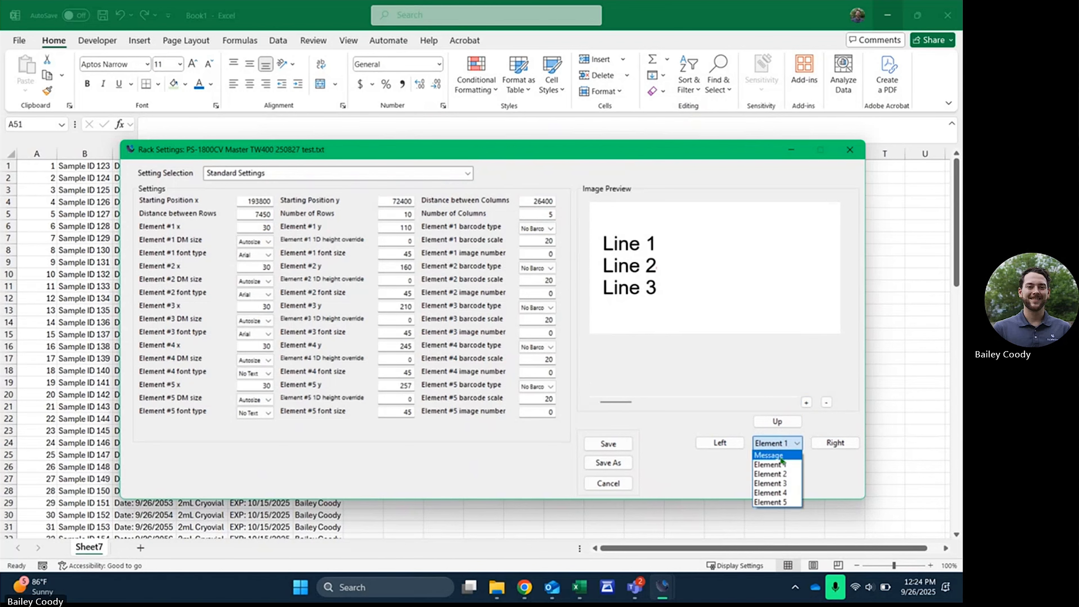
{"action": "left_click", "coordinate": [771, 465]}
{"action": "left_click", "coordinate": [732, 446]}
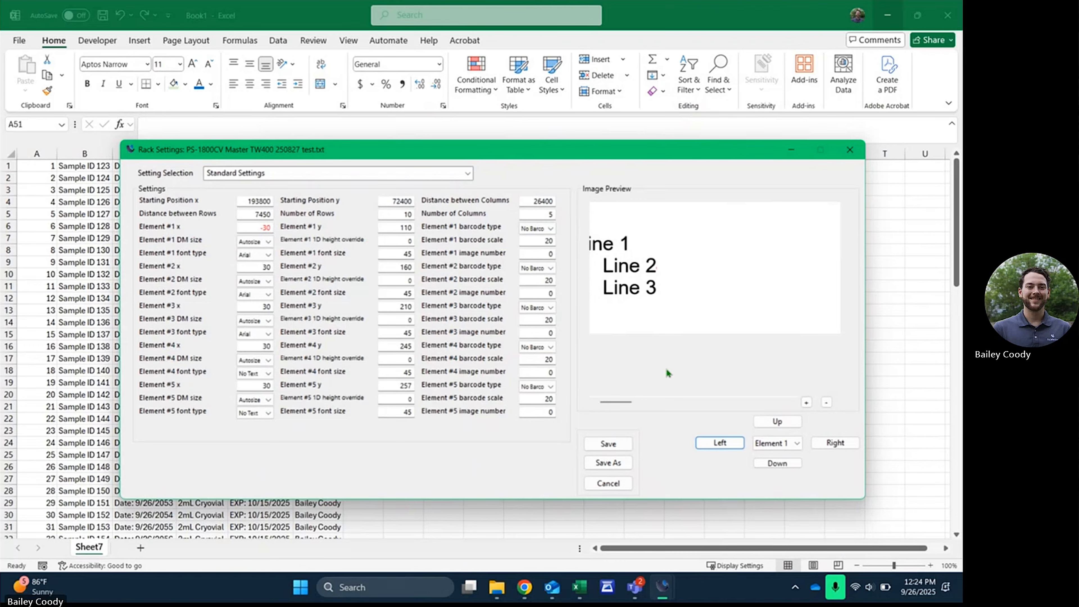
{"action": "left_click", "coordinate": [831, 444]}
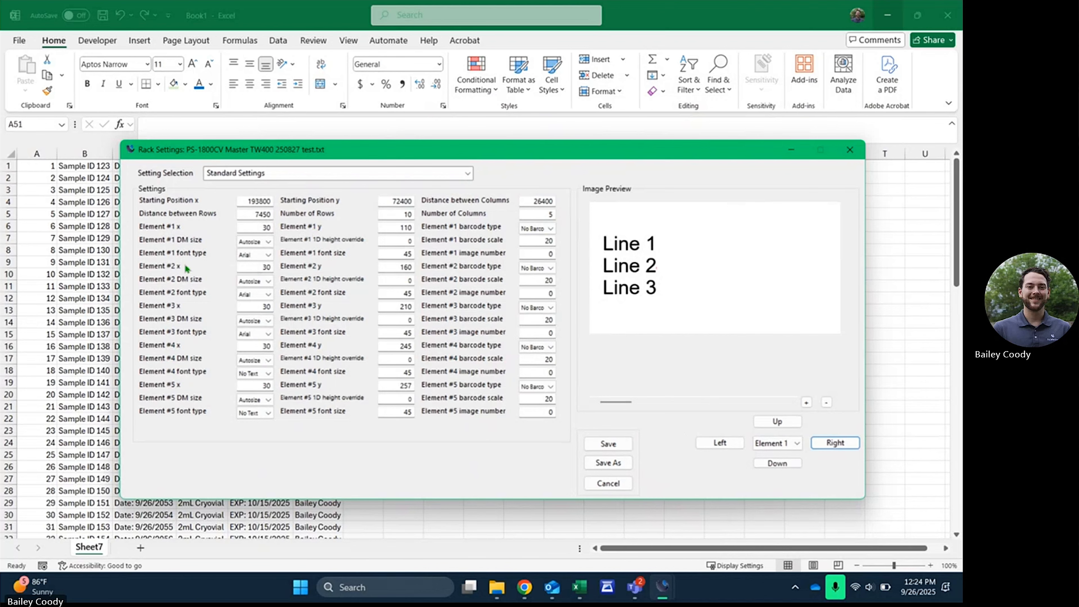
Set the Element #1 x value to 10 after trying 100.
{"action": "double_click", "coordinate": [267, 227]}
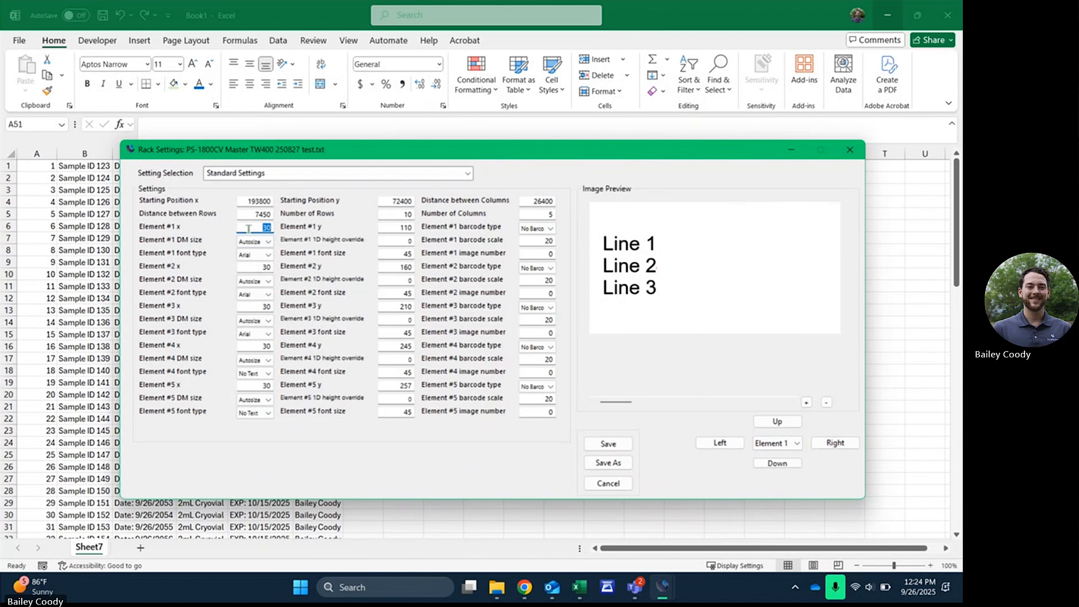
{"action": "type", "text": "100"}
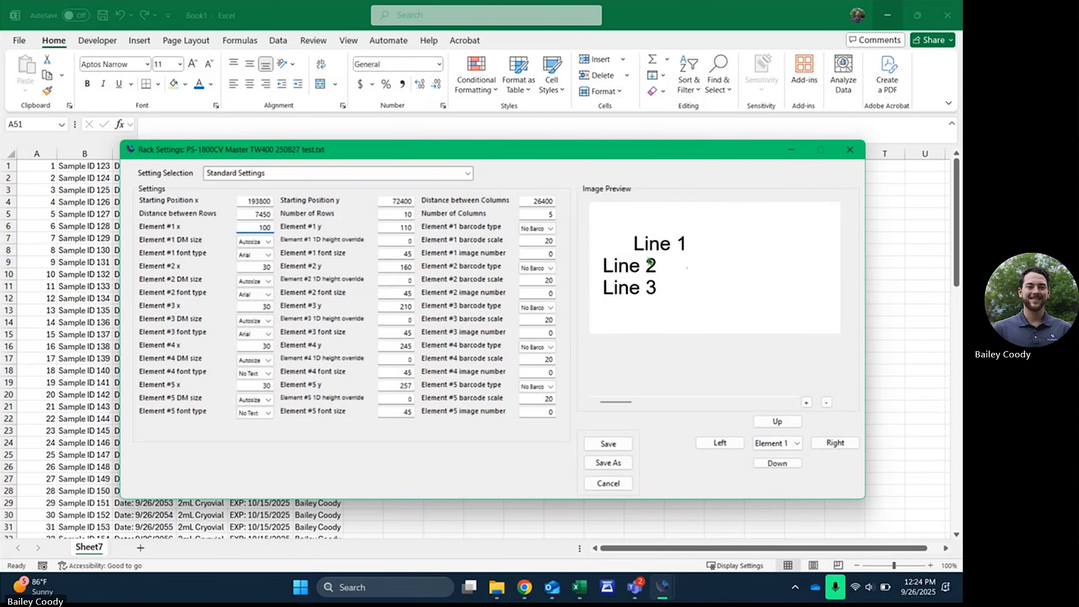
{"action": "double_click", "coordinate": [265, 228]}
{"action": "type", "text": "10"}
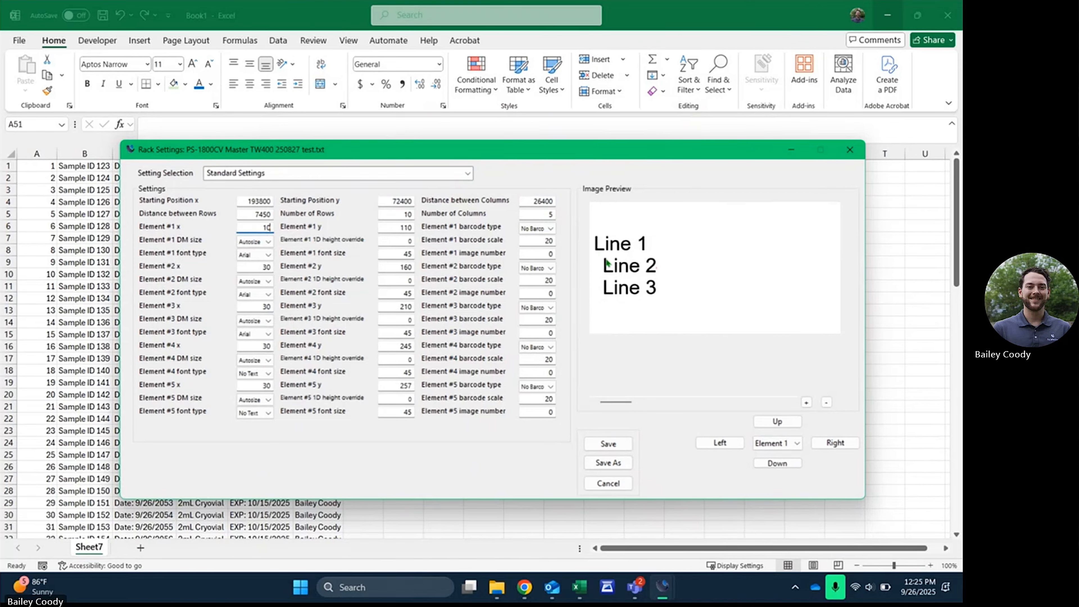
Try Element #1 y values of 50 and 200, and restore the value to 110.
{"action": "double_click", "coordinate": [402, 228]}
{"action": "type", "text": "50"}
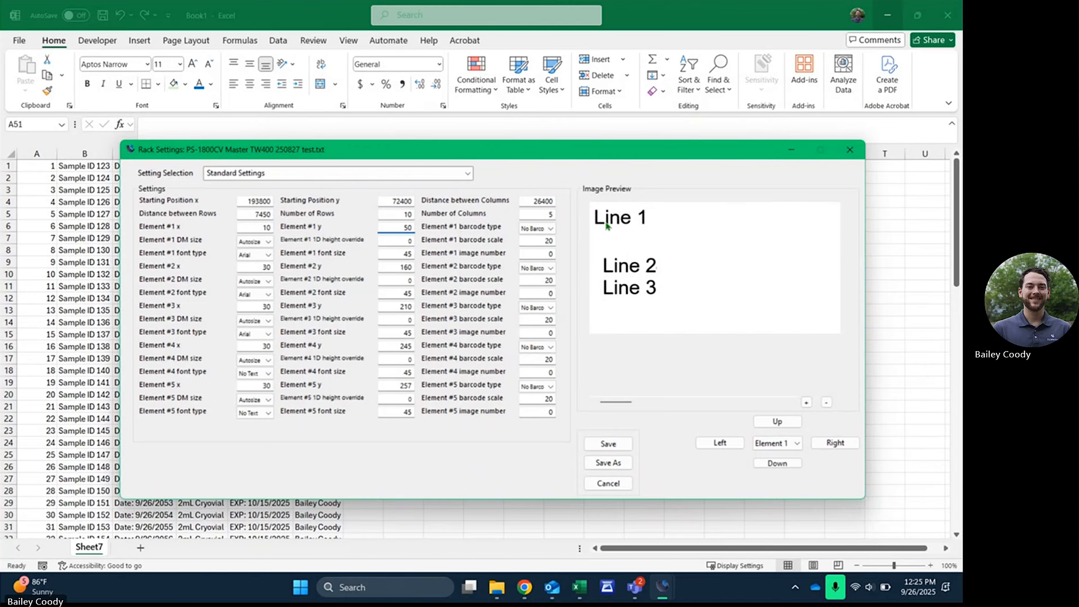
{"action": "key", "text": "BackSpace"}
{"action": "key", "text": "BackSpace"}
{"action": "type", "text": "200"}
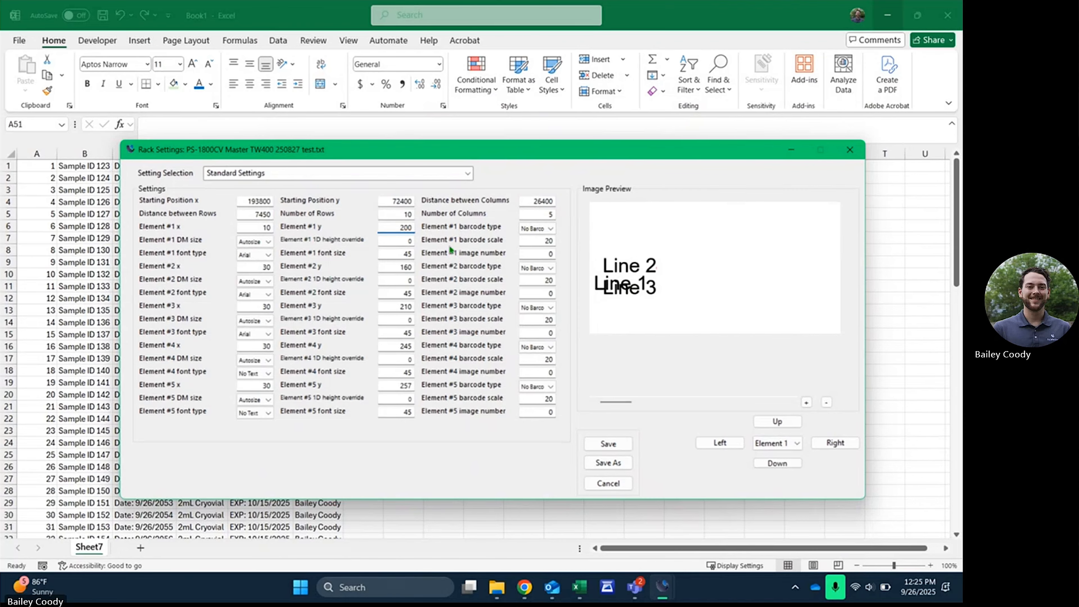
{"action": "double_click", "coordinate": [406, 227]}
{"action": "type", "text": "110"}
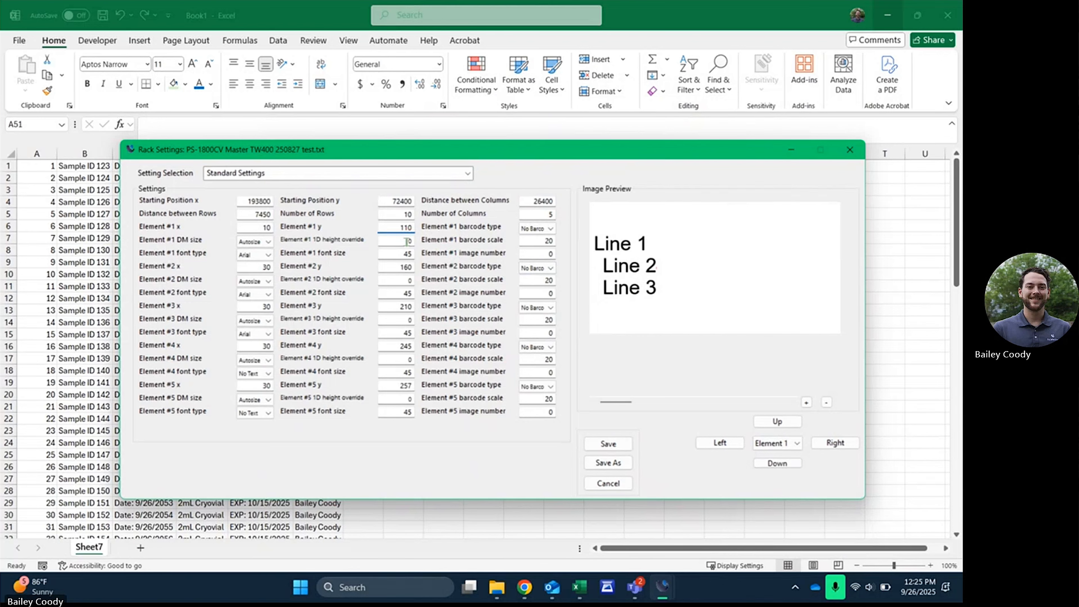
Hide the first line by setting the Element #1 font type to No Text.
{"action": "left_click", "coordinate": [266, 256]}
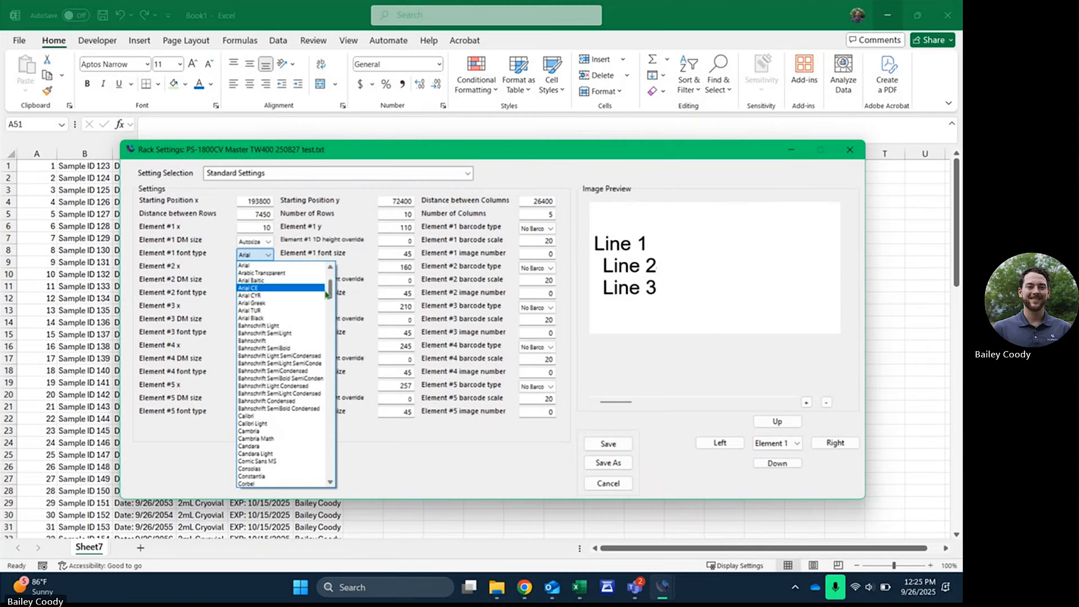
{"action": "left_click_drag", "start_coordinate": [329, 292], "coordinate": [324, 496]}
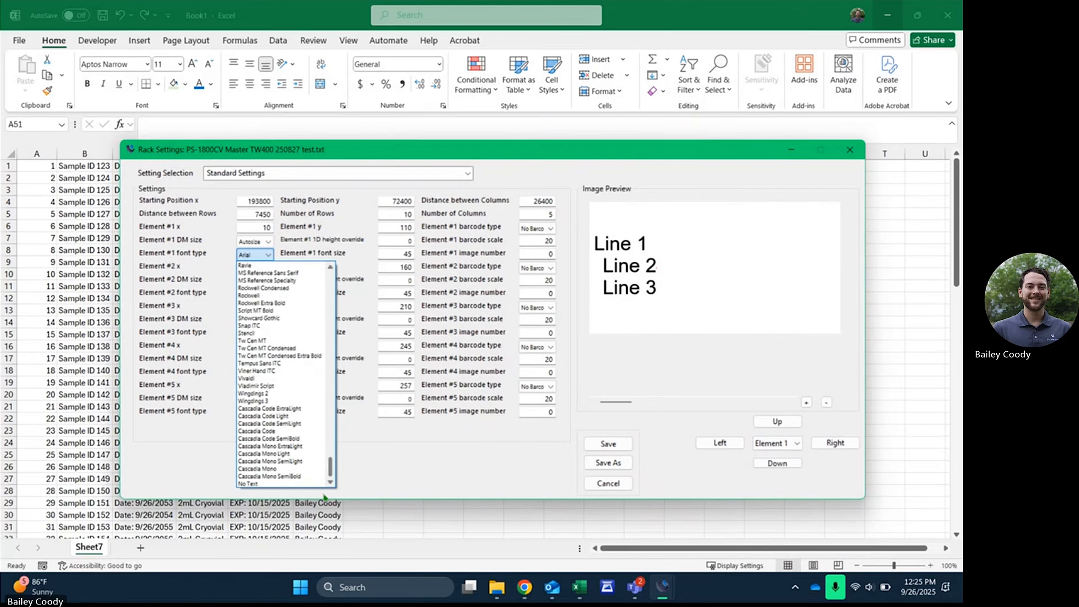
{"action": "left_click", "coordinate": [272, 483]}
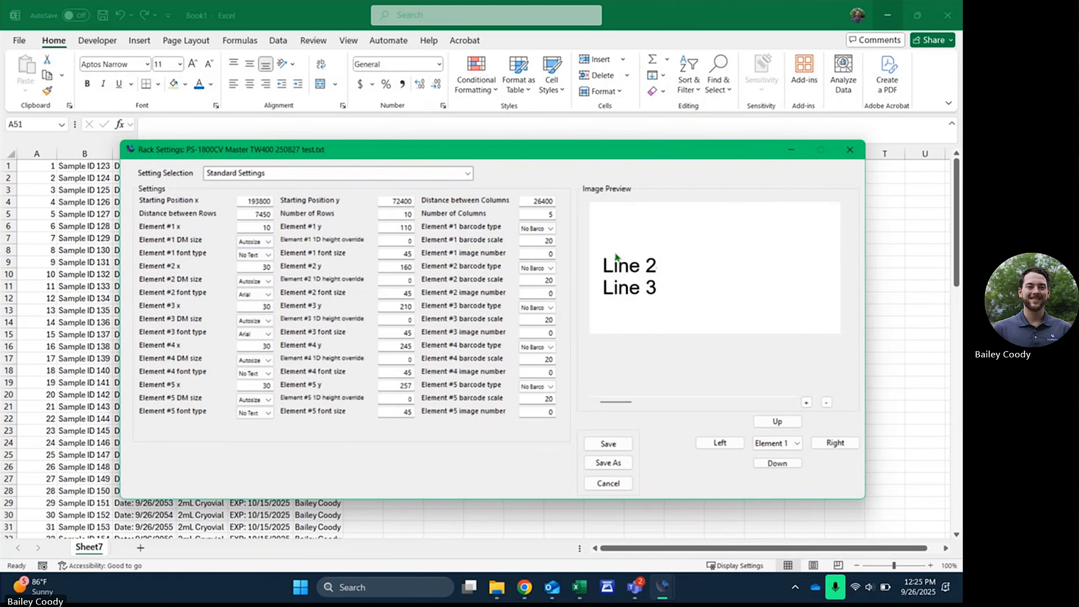
Set the Element #1 font type to Ravie after trying Showcard Gothic and Rockwell Condensed.
{"action": "left_click", "coordinate": [269, 254]}
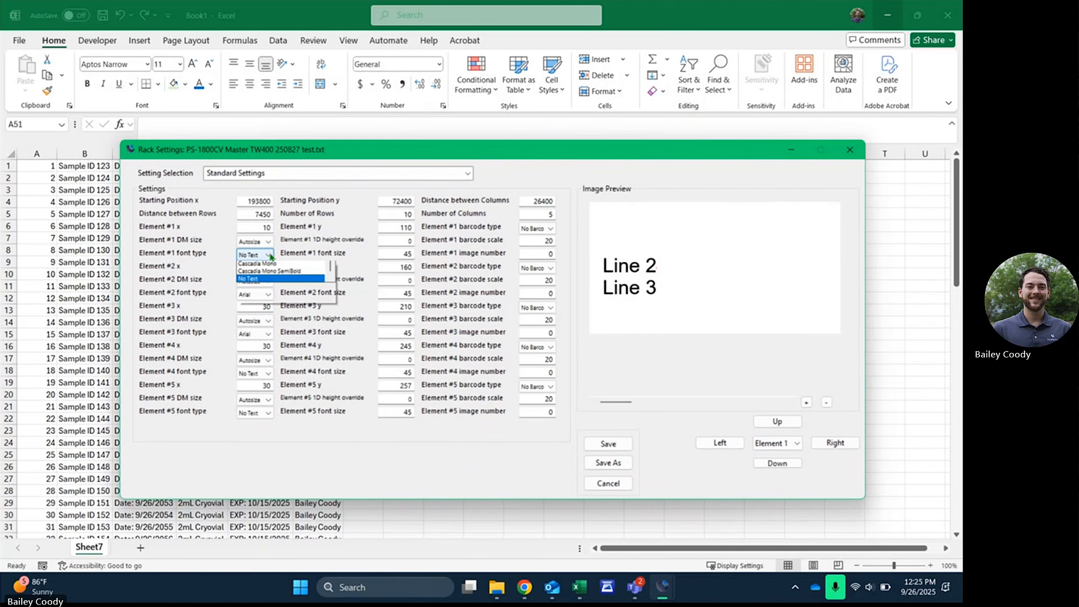
{"action": "left_click", "coordinate": [259, 318]}
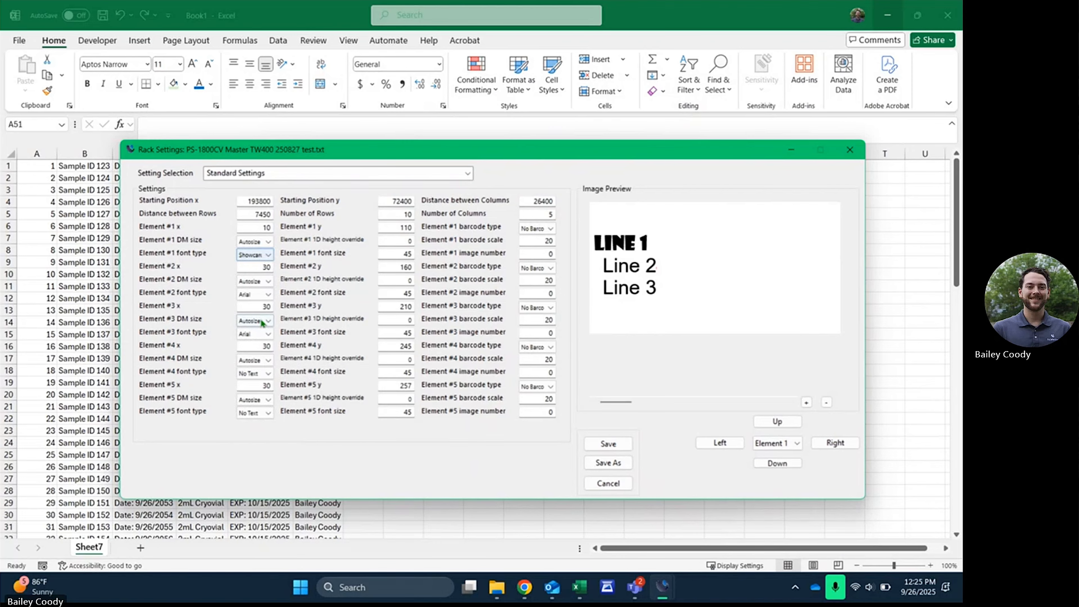
{"action": "left_click", "coordinate": [267, 253]}
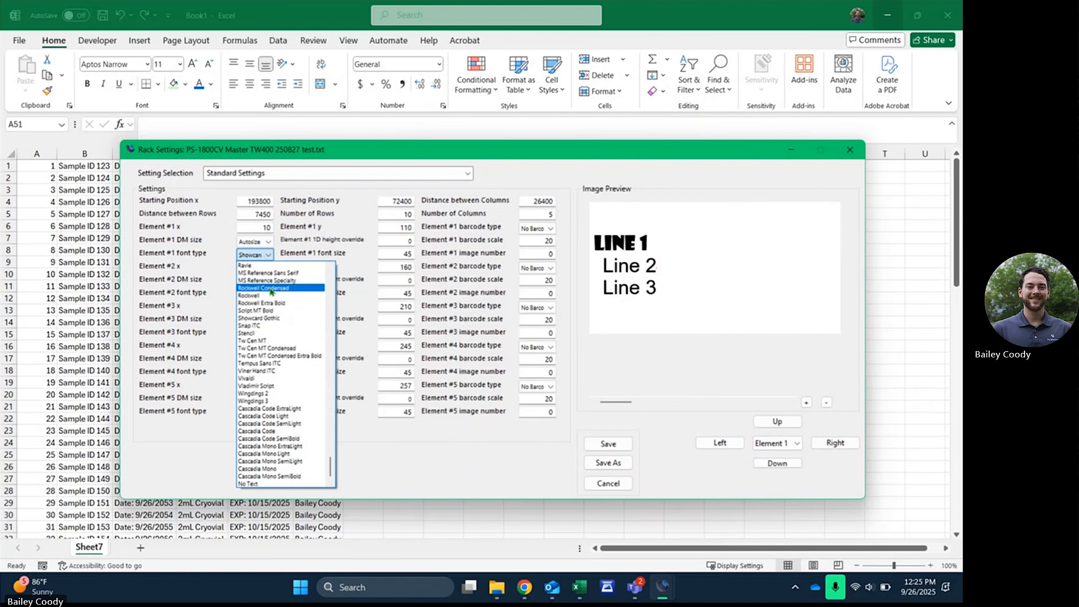
{"action": "left_click", "coordinate": [293, 290]}
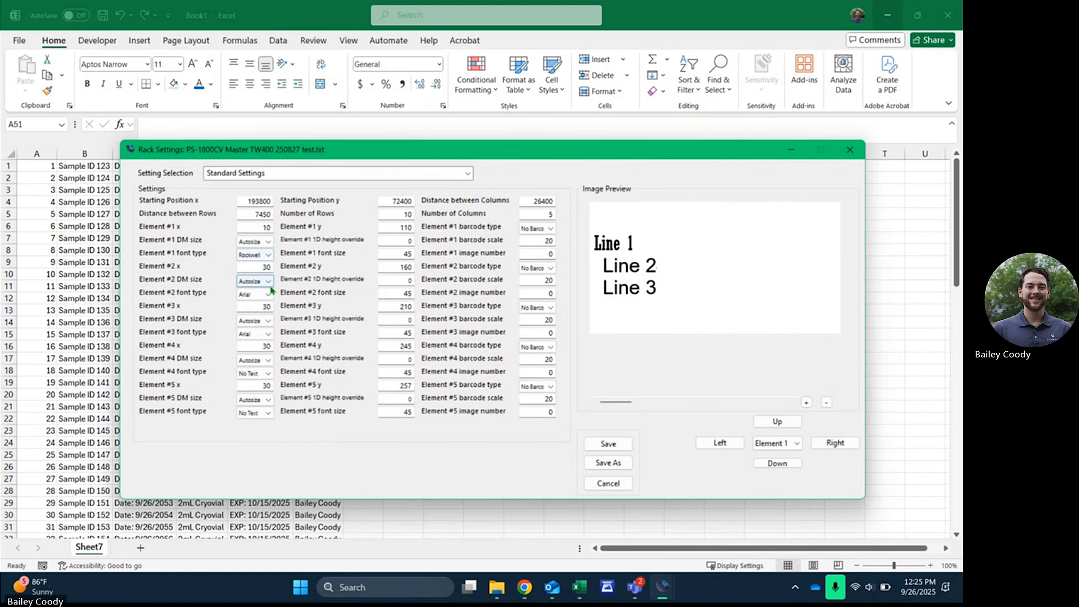
{"action": "left_click", "coordinate": [268, 255]}
{"action": "left_click", "coordinate": [267, 267]}
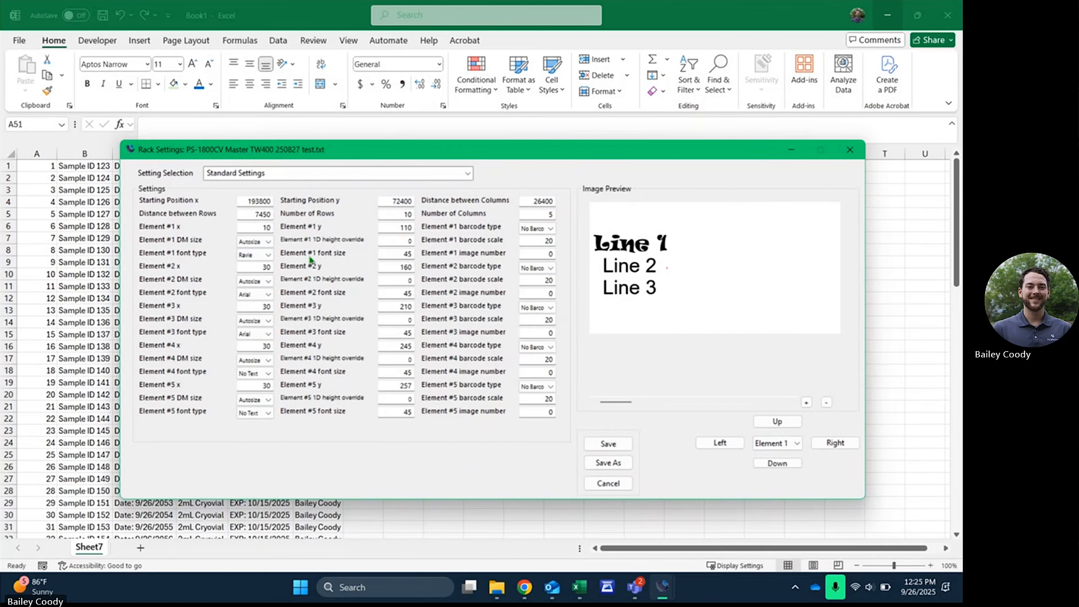
Try Element #1 font sizes of 100, 20, 30 and 50, and return the size to 45.
{"action": "left_click_drag", "start_coordinate": [410, 254], "coordinate": [383, 255]}
{"action": "type", "text": "100"}
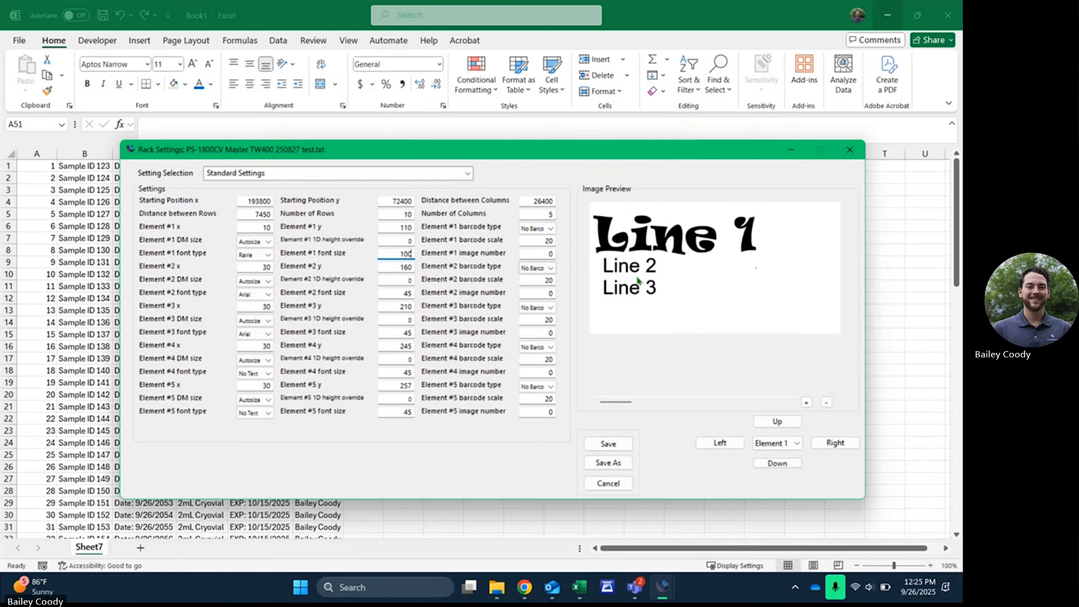
{"action": "double_click", "coordinate": [404, 255]}
{"action": "type", "text": "20"}
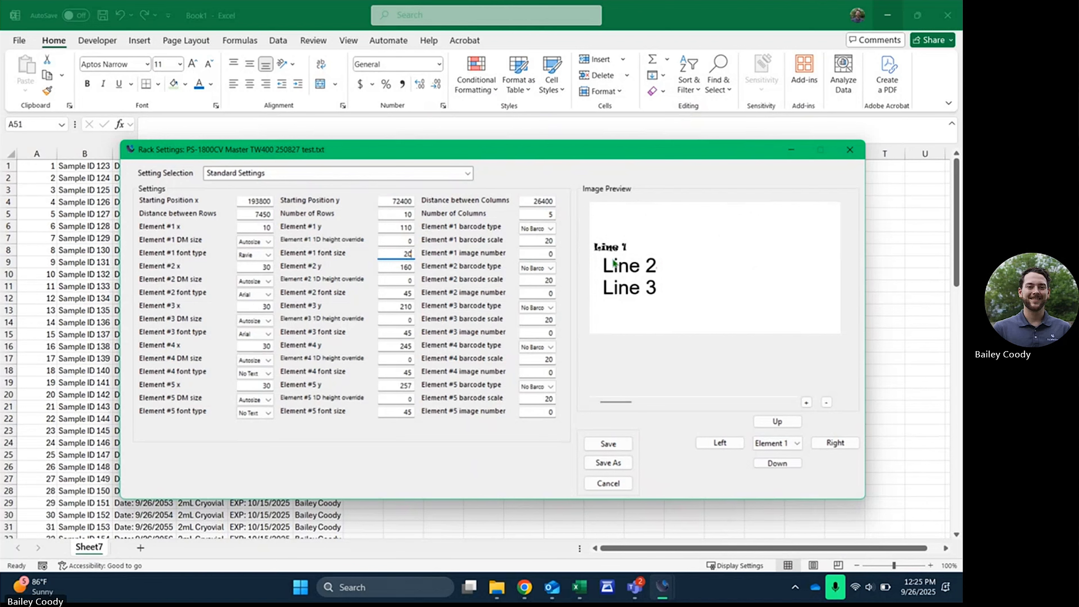
{"action": "double_click", "coordinate": [413, 252]}
{"action": "type", "text": "30"}
{"action": "key", "text": "BackSpace"}
{"action": "key", "text": "BackSpace"}
{"action": "type", "text": "50"}
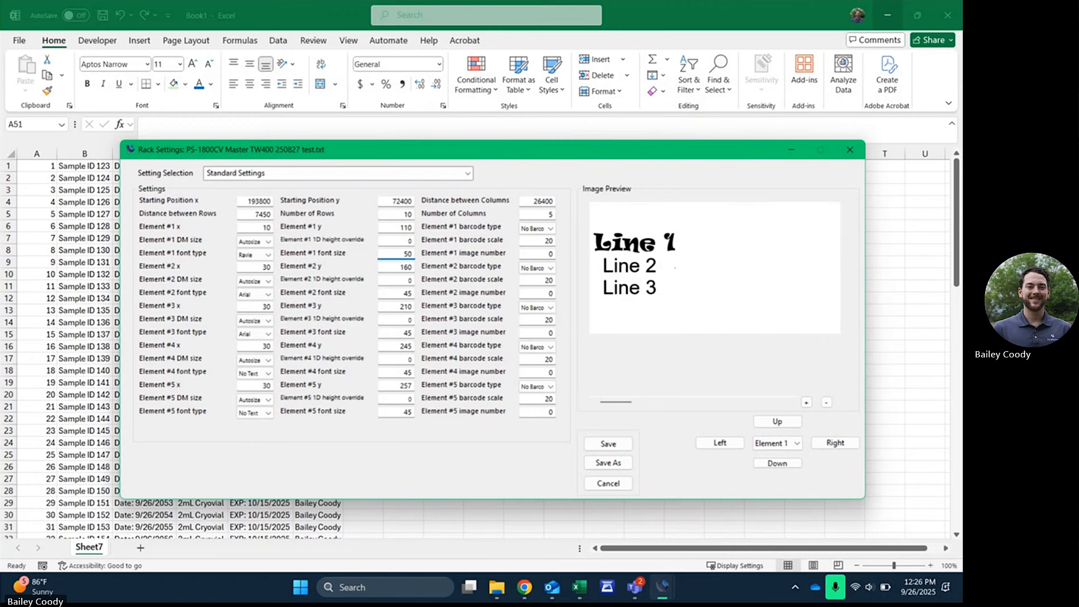
{"action": "key", "text": "BackSpace"}
{"action": "key", "text": "BackSpace"}
{"action": "type", "text": "45"}
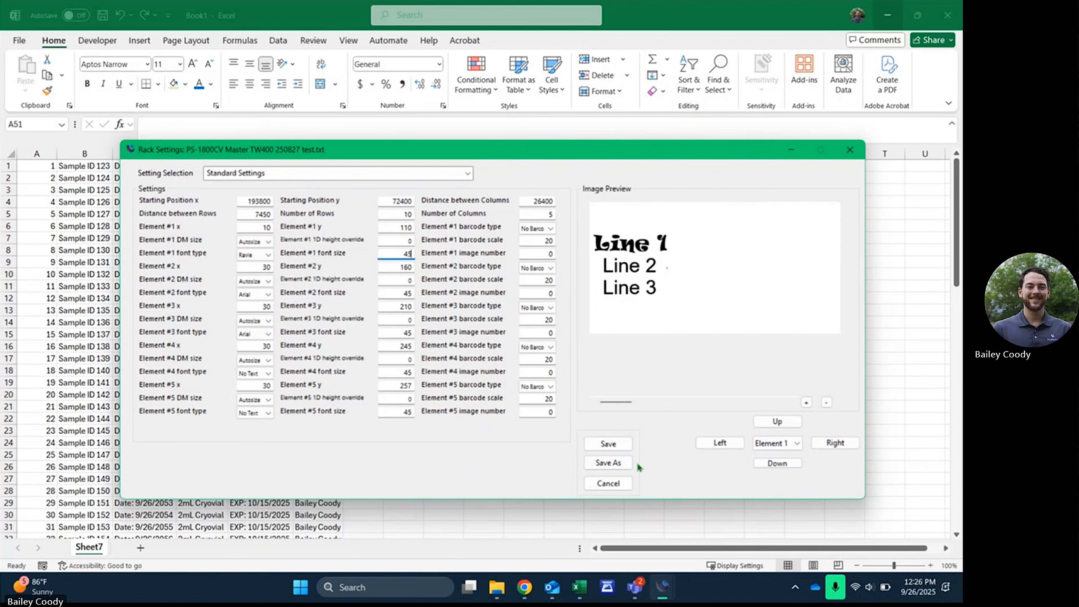
Save the modified rack settings as a new media file named File 123 and dismiss the notice.
{"action": "left_click", "coordinate": [615, 466]}
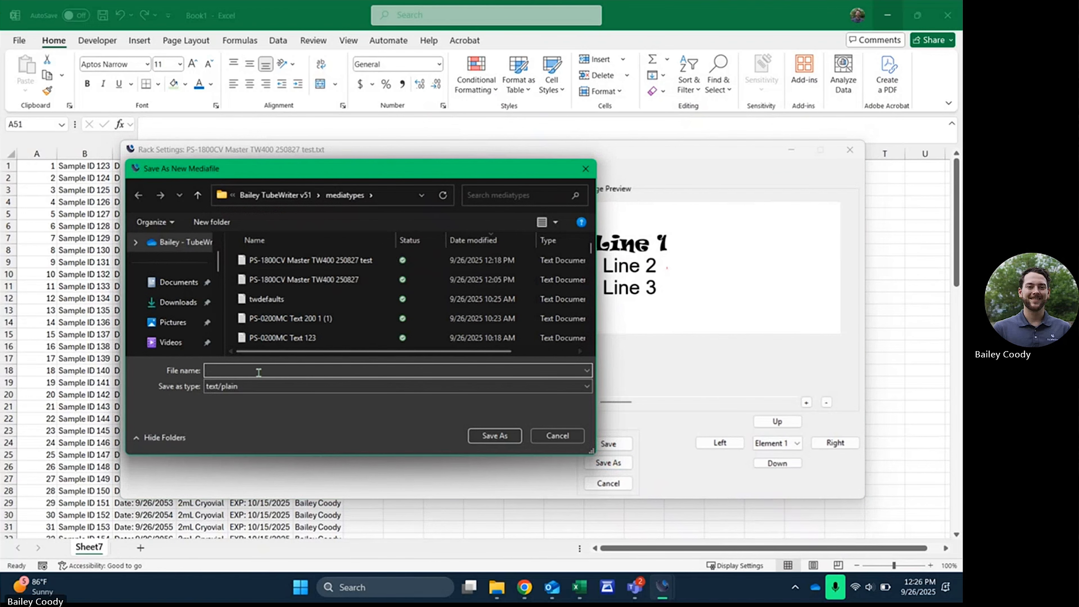
{"action": "type", "text": "File 123"}
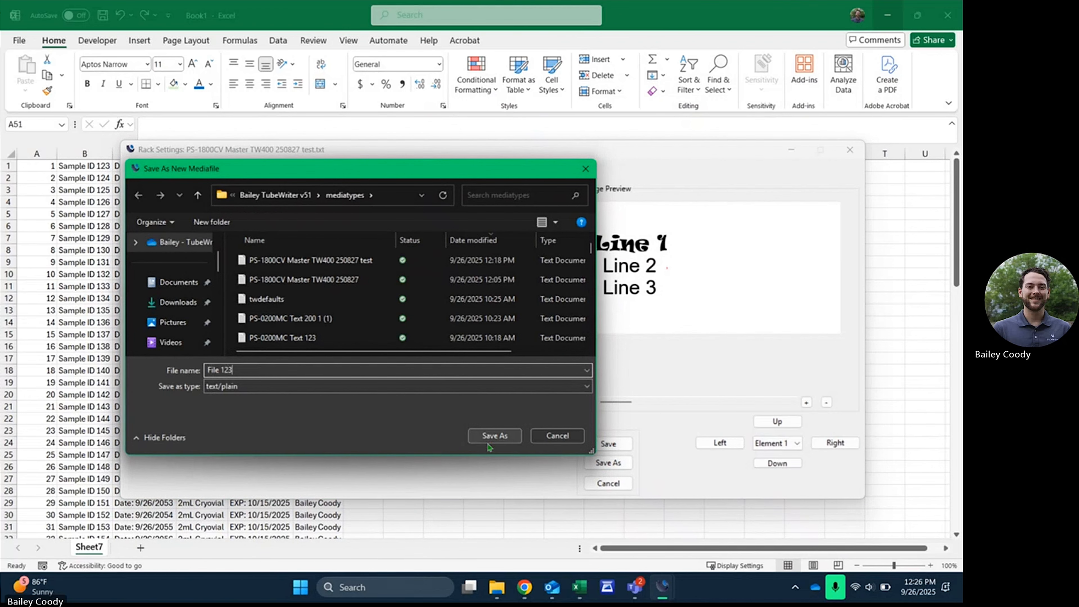
{"action": "left_click", "coordinate": [493, 437]}
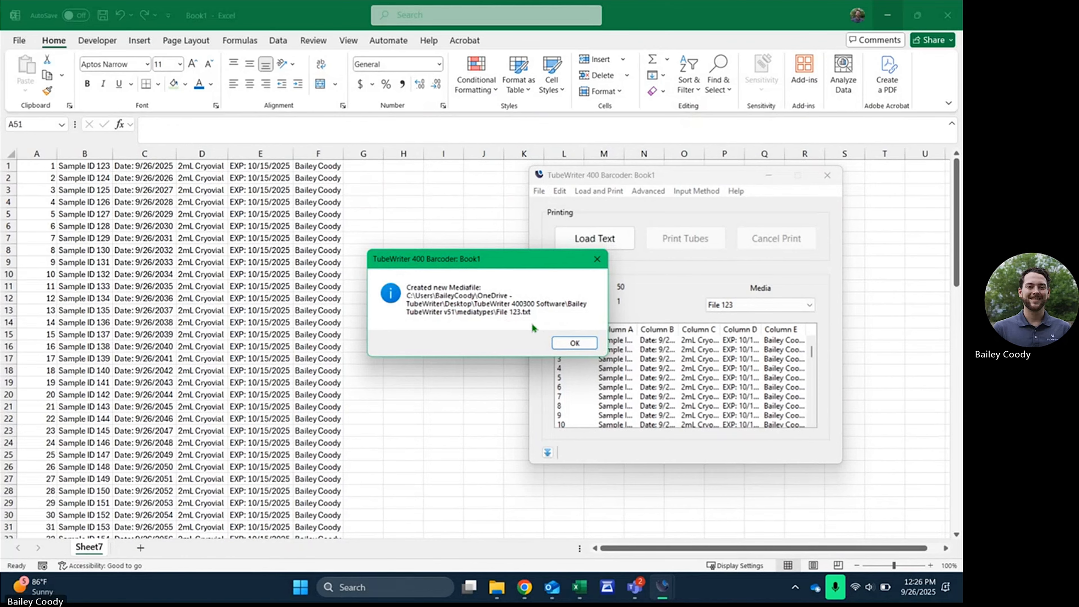
{"action": "left_click", "coordinate": [564, 346]}
Check the saved rack settings of File 123 and close them.
{"action": "left_click", "coordinate": [650, 193]}
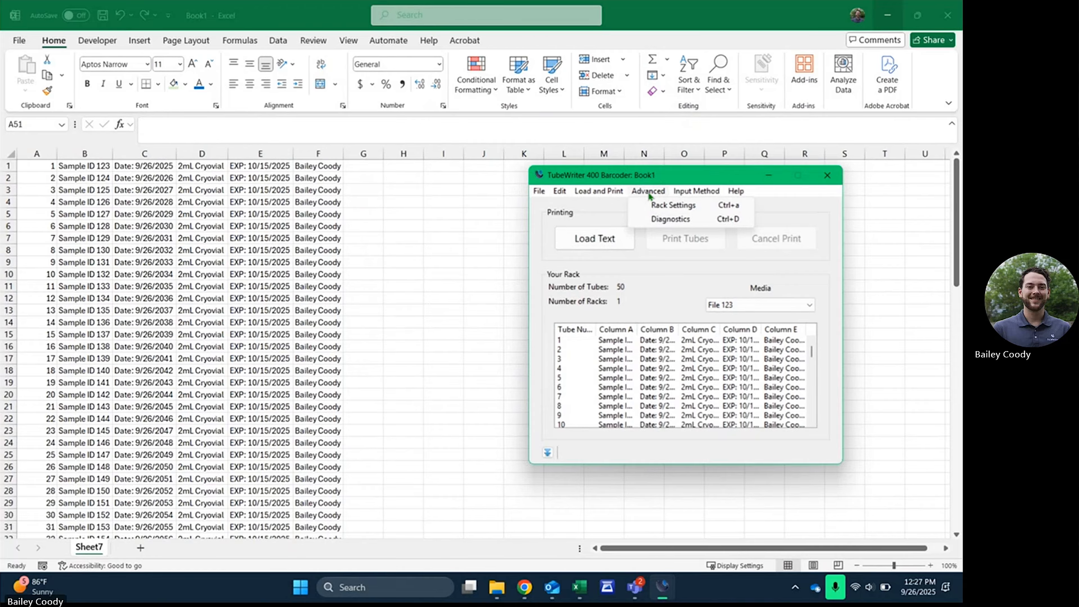
{"action": "left_click", "coordinate": [673, 205]}
{"action": "left_click_drag", "start_coordinate": [575, 209], "coordinate": [553, 118]}
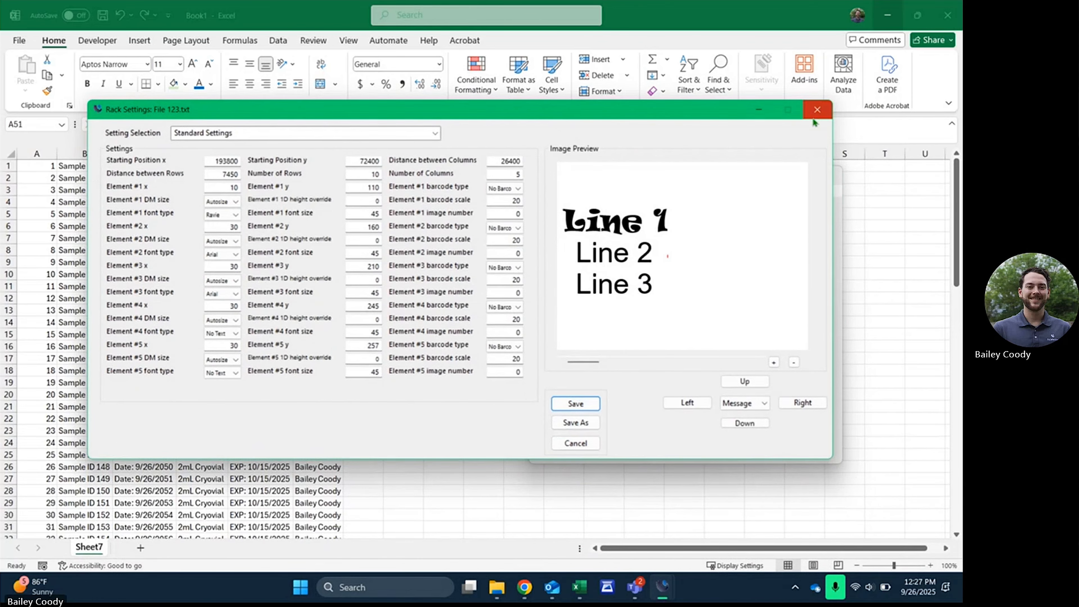
{"action": "left_click", "coordinate": [816, 111]}
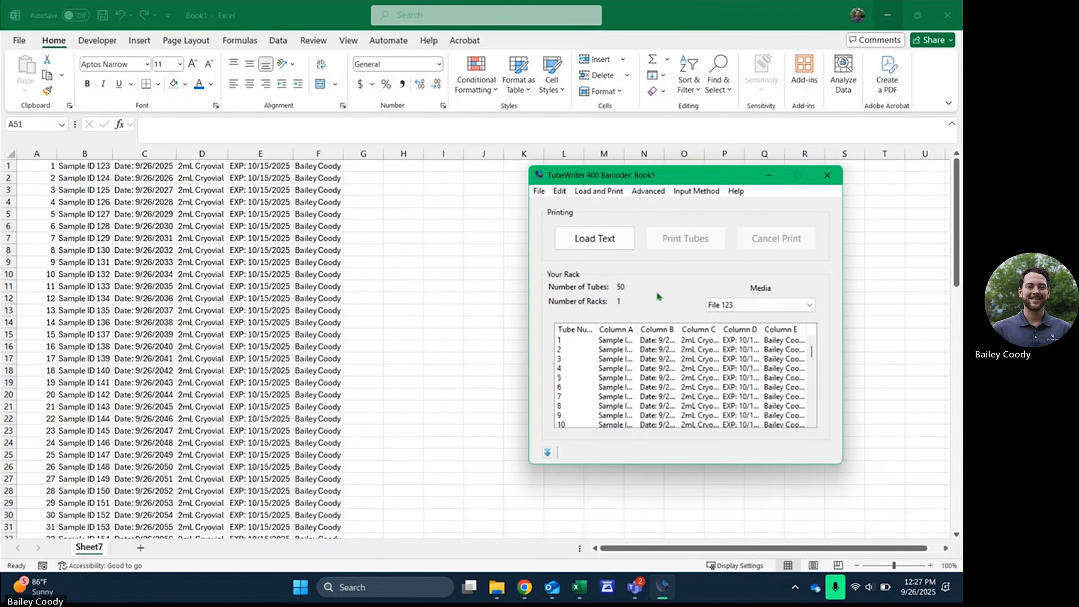
Reopen the rack settings for File 123.
{"action": "left_click", "coordinate": [654, 192]}
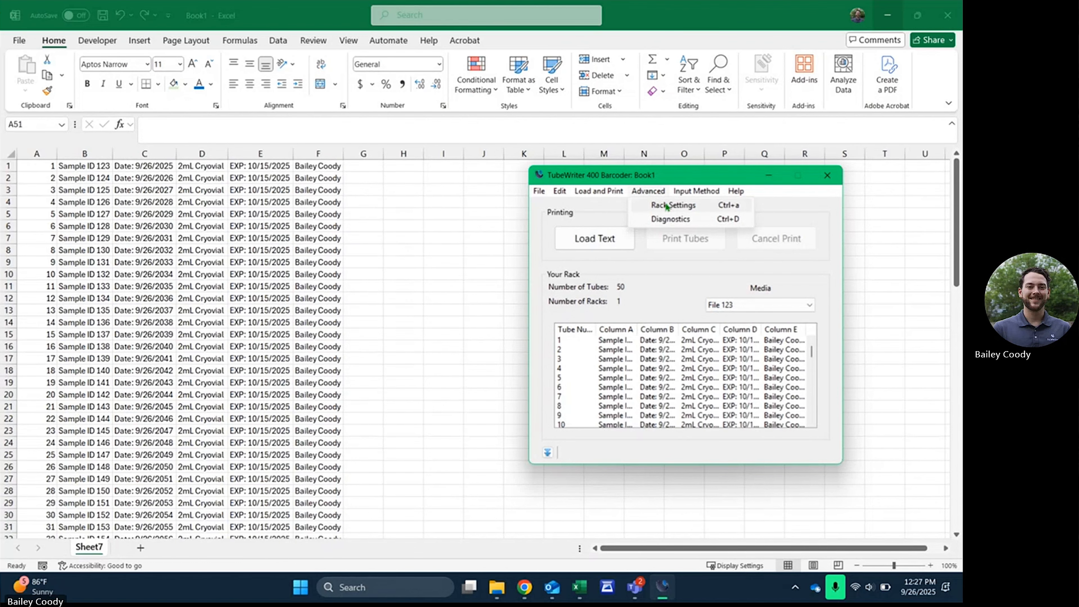
{"action": "left_click", "coordinate": [668, 206]}
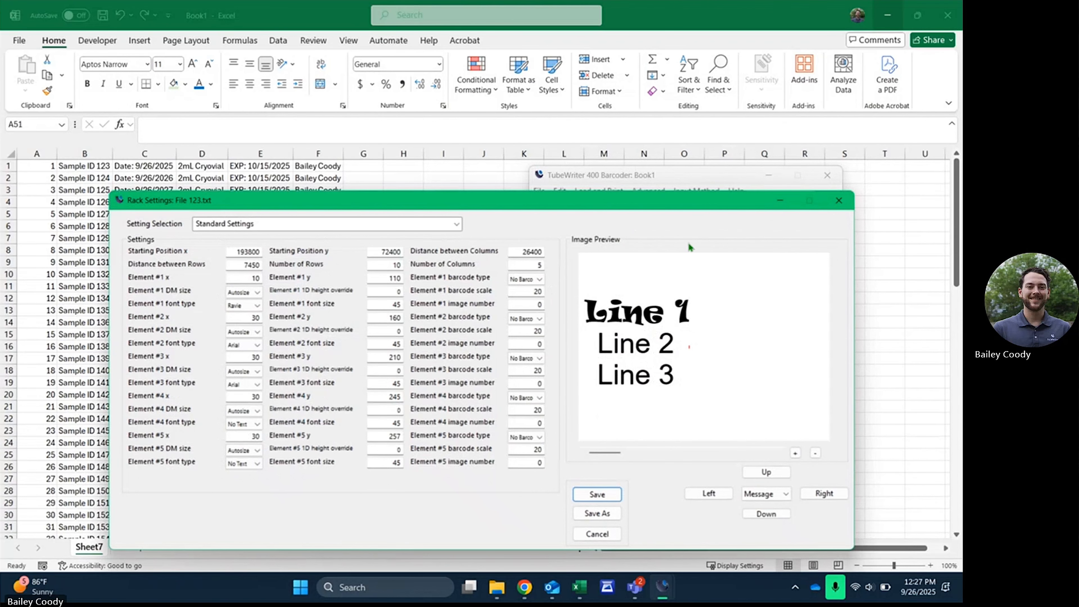